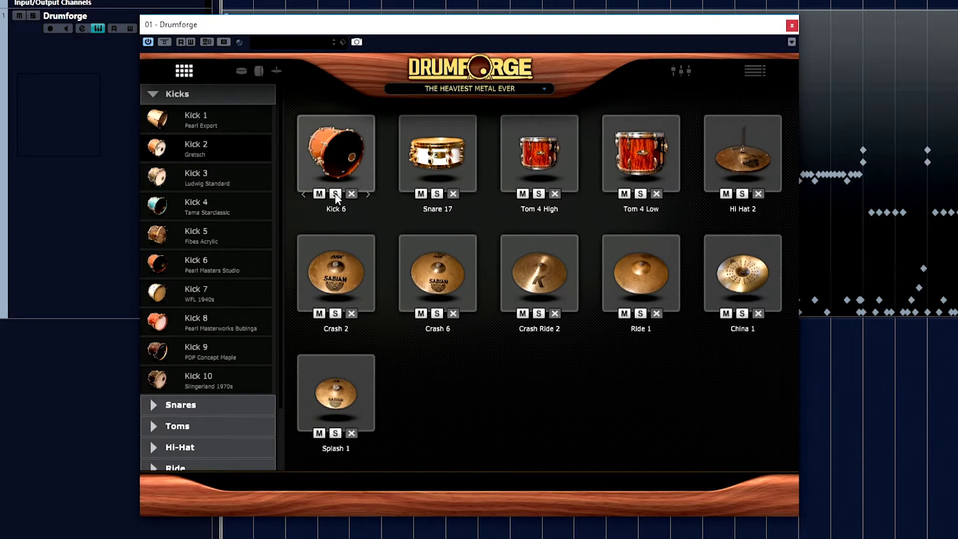
Solo the Snare 17, Crash 6 and Crash 2 kit pieces.
{"action": "left_click", "coordinate": [437, 194]}
{"action": "left_click", "coordinate": [437, 313]}
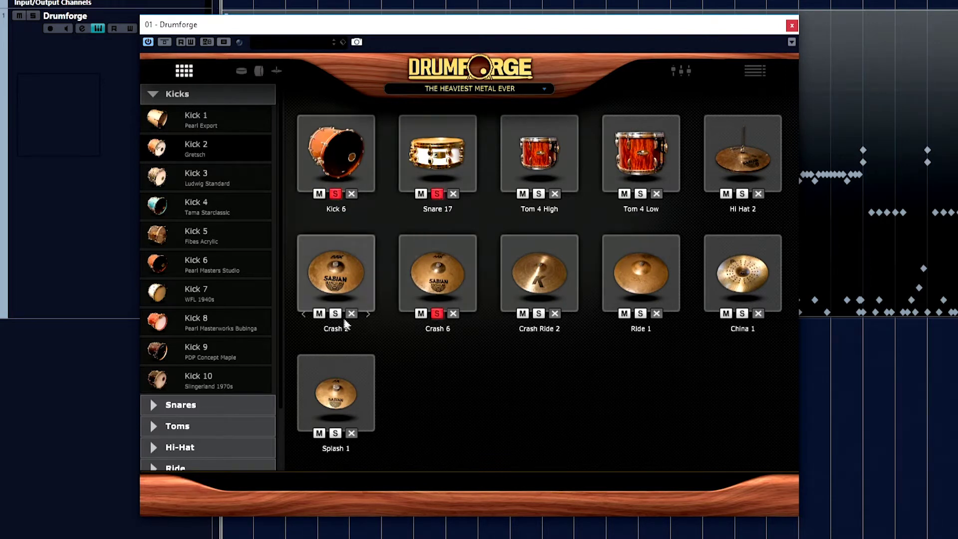
{"action": "left_click", "coordinate": [336, 314]}
{"action": "left_click", "coordinate": [336, 314]}
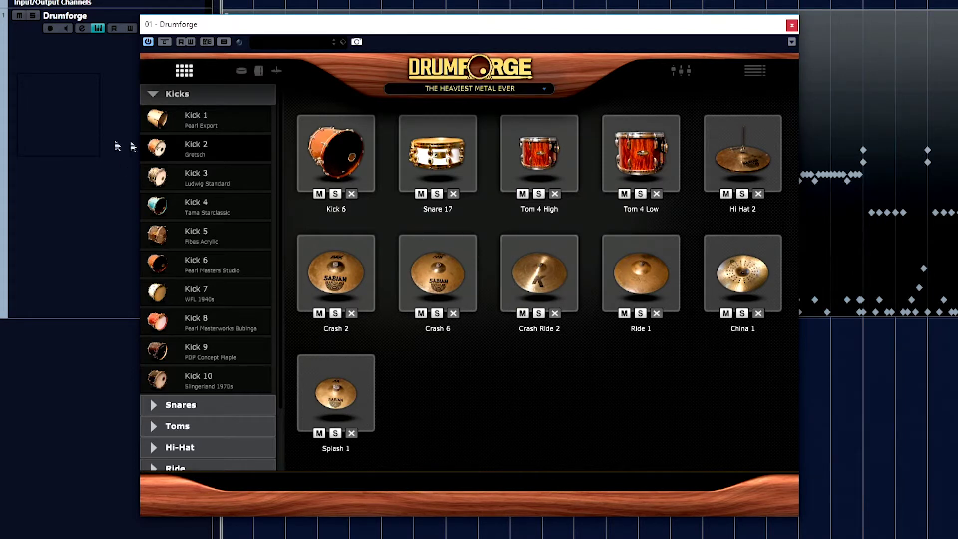
Add two Kick 1 drums to the kit after Kick 6 and remove both again.
{"action": "double_click", "coordinate": [219, 119]}
{"action": "left_click_drag", "start_coordinate": [220, 118], "coordinate": [442, 189]}
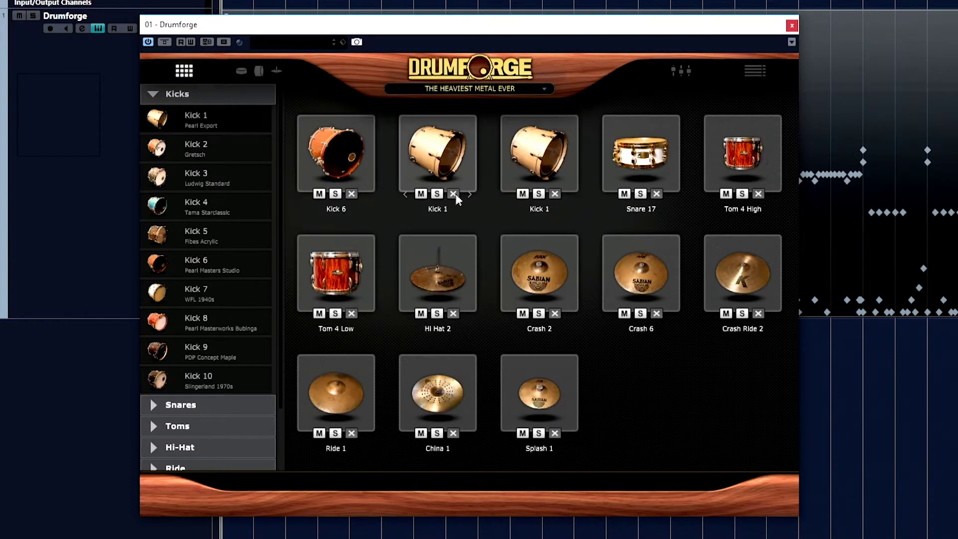
{"action": "left_click", "coordinate": [453, 194]}
{"action": "left_click", "coordinate": [453, 194]}
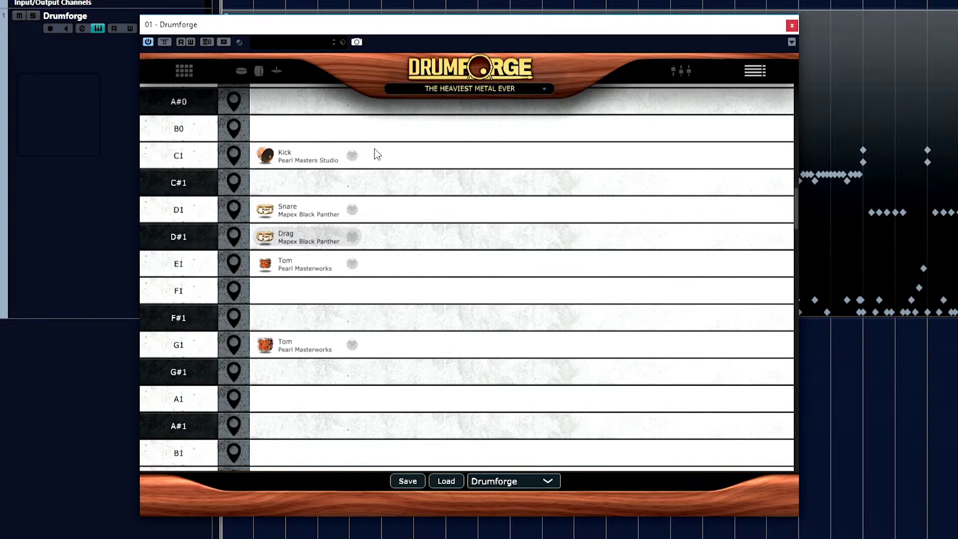
Look through the MIDI note mapping and audition the notes C1, D1, F#1 and E1.
{"action": "scroll", "coordinate": [394, 253], "scroll_direction": "down", "scroll_amount": 12}
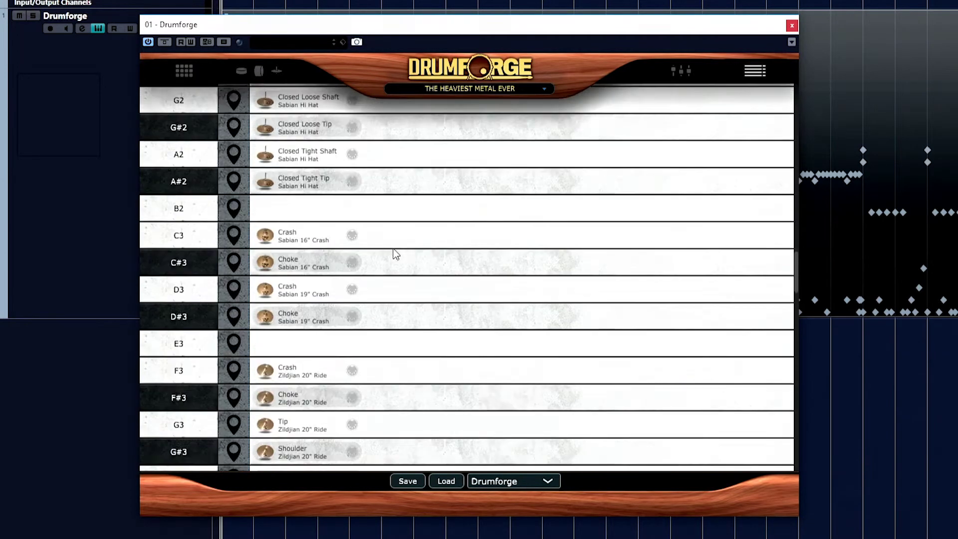
{"action": "scroll", "coordinate": [394, 252], "scroll_direction": "up", "scroll_amount": 15}
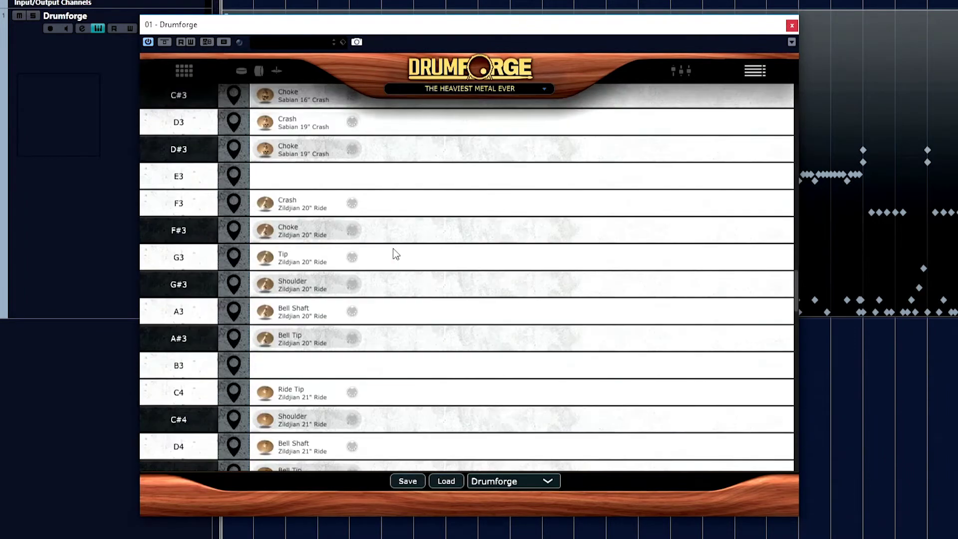
{"action": "scroll", "coordinate": [394, 253], "scroll_direction": "up", "scroll_amount": 4}
{"action": "scroll", "coordinate": [392, 253], "scroll_direction": "down", "scroll_amount": 2}
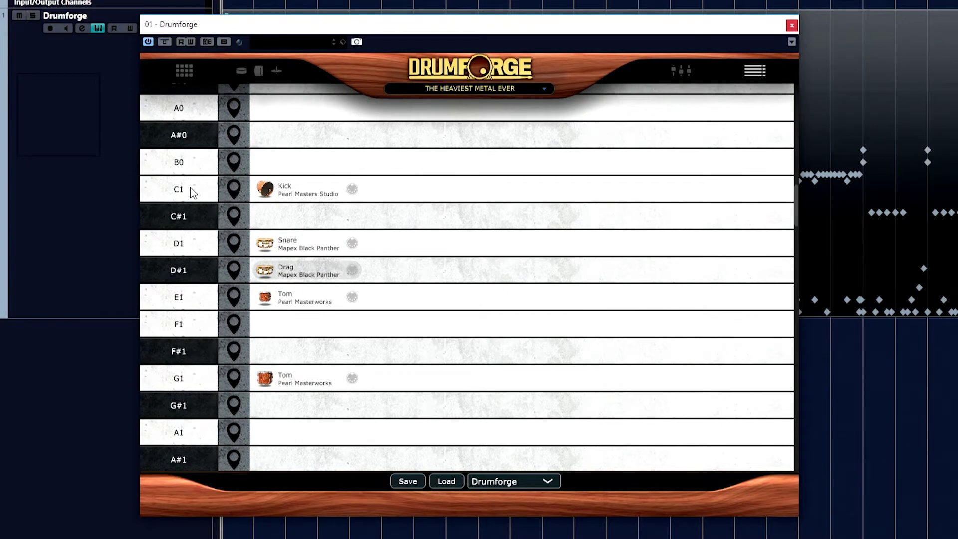
{"action": "left_click", "coordinate": [190, 188]}
{"action": "left_click", "coordinate": [195, 241]}
{"action": "left_click", "coordinate": [196, 349]}
{"action": "left_click", "coordinate": [200, 300]}
Assign the Pearl Masters Studio Birch 18x22 Kick articulation to note C#1.
{"action": "left_click", "coordinate": [235, 214]}
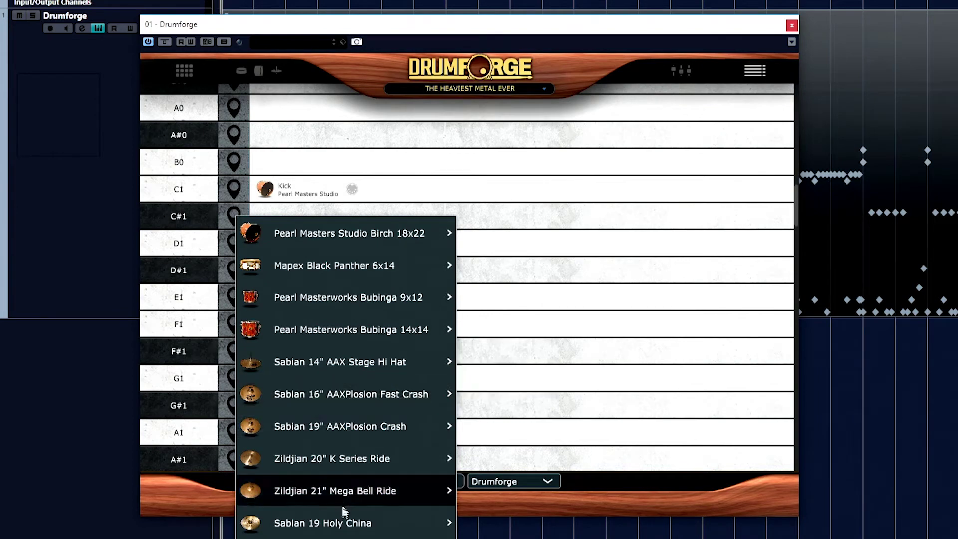
{"action": "mouse_move", "coordinate": [391, 334]}
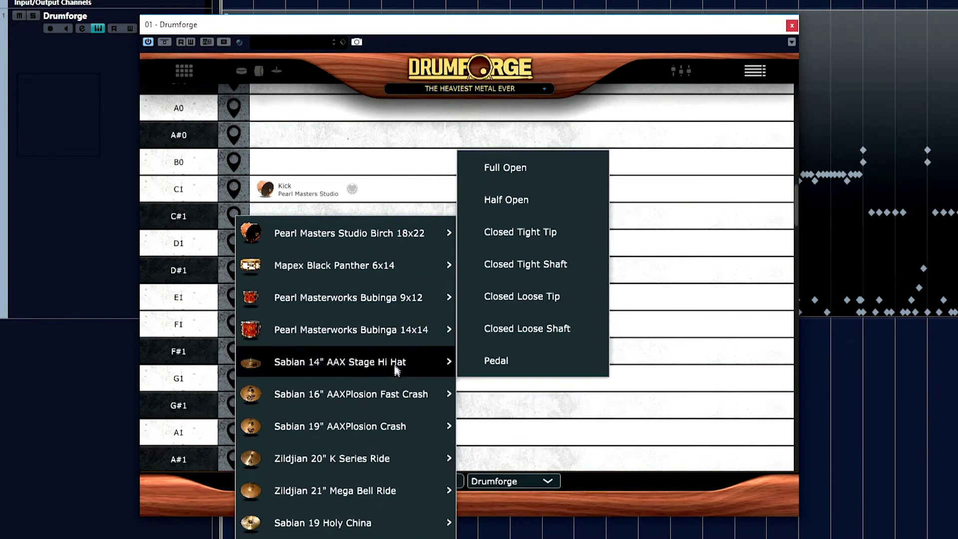
{"action": "mouse_move", "coordinate": [447, 237]}
{"action": "left_click", "coordinate": [482, 241]}
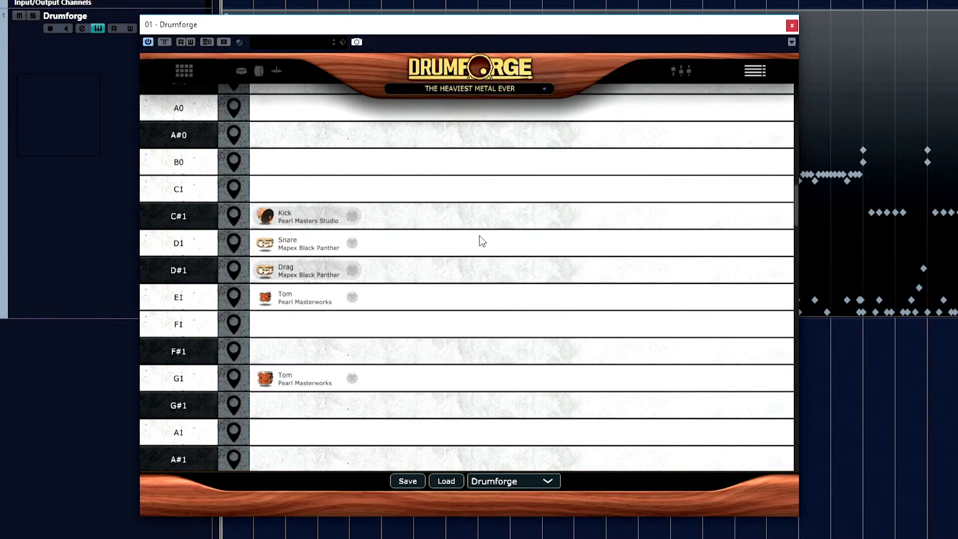
Reassign the Pearl Masters Studio Birch 18x22 Kick articulation to note C1.
{"action": "left_click", "coordinate": [234, 188]}
{"action": "mouse_move", "coordinate": [447, 202]}
{"action": "left_click", "coordinate": [499, 209]}
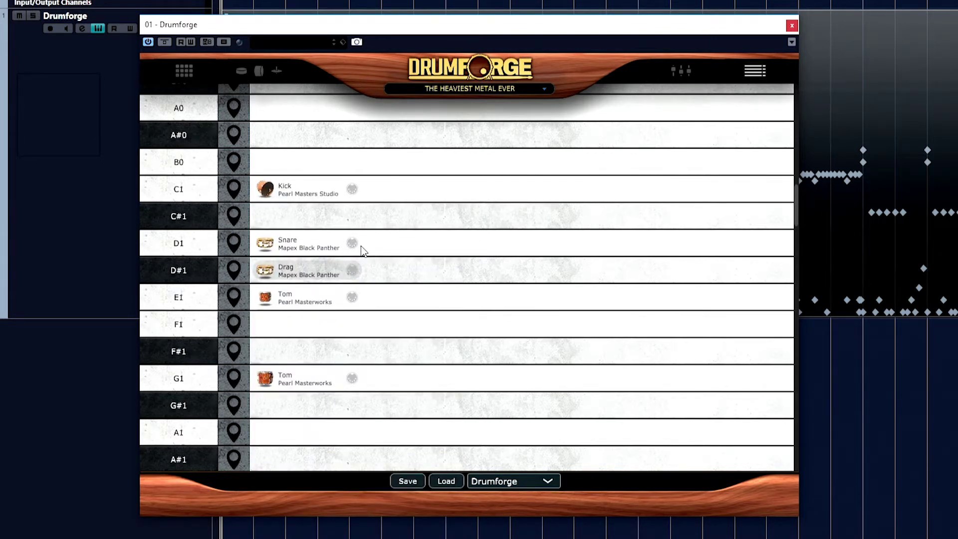
Remap the Mapex Black Panther Snare articulation to C1 by MIDI learn and assign it back to note D1.
{"action": "left_click", "coordinate": [352, 244]}
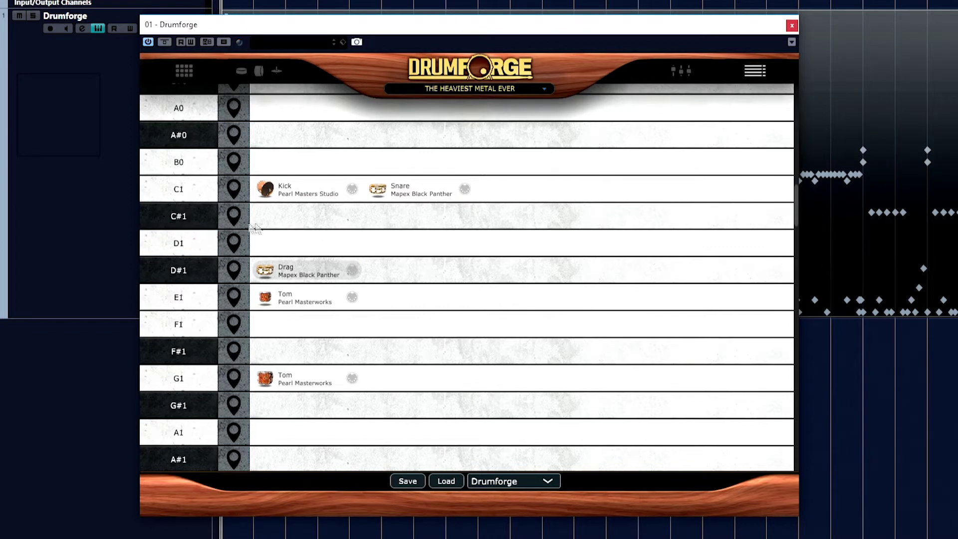
{"action": "left_click", "coordinate": [233, 243]}
{"action": "mouse_move", "coordinate": [242, 286]}
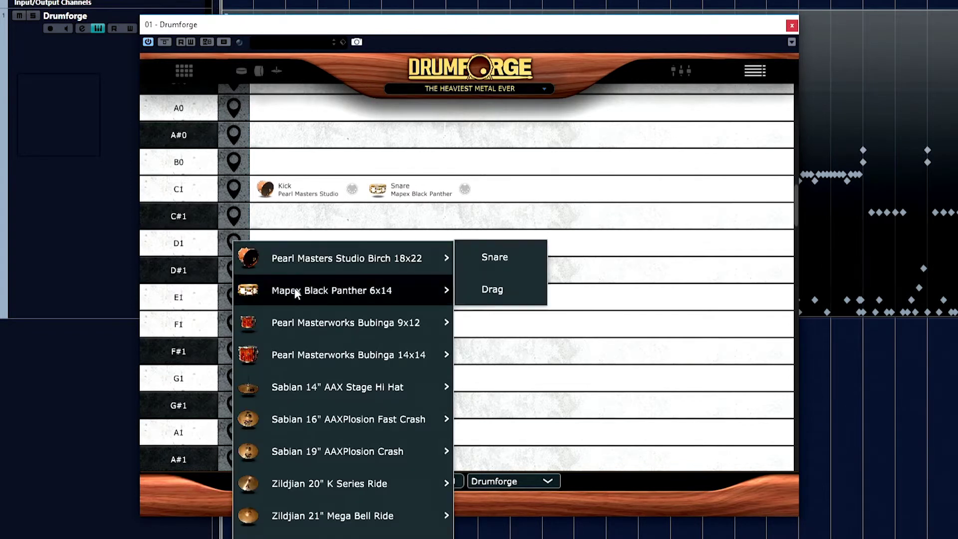
{"action": "left_click", "coordinate": [501, 263]}
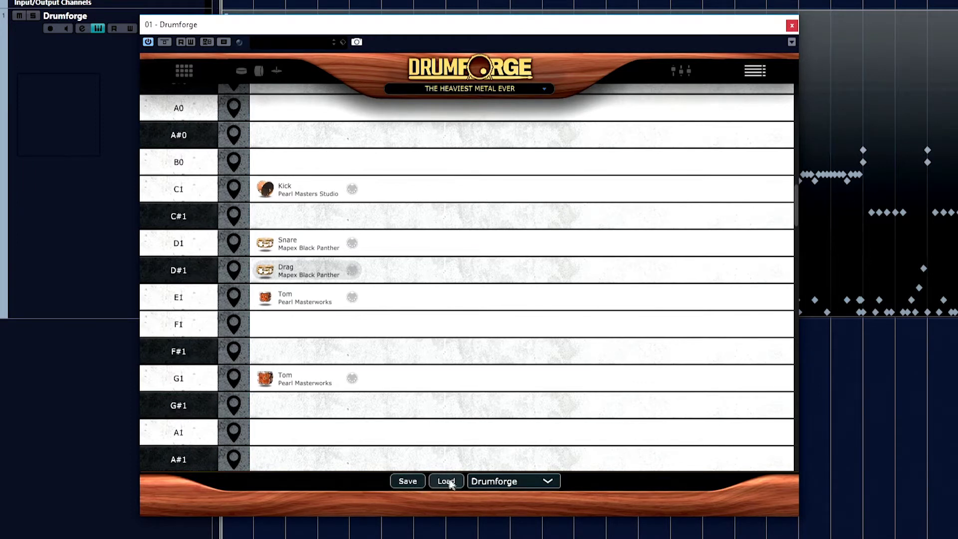
Open the list of MIDI mapping presets.
{"action": "left_click", "coordinate": [542, 485]}
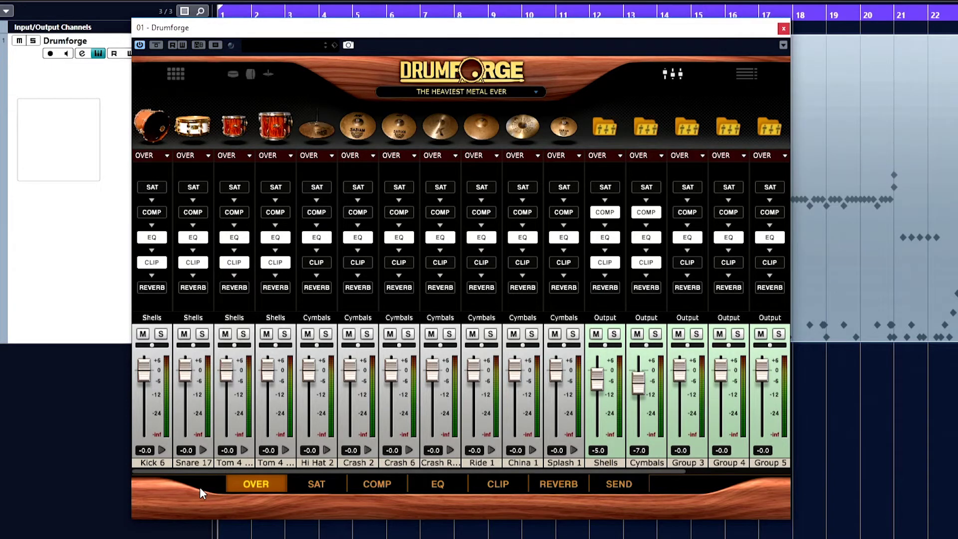
Audition the kick, snare, both toms, hi-hat and Crash 2 from their mixer channels.
{"action": "left_click", "coordinate": [156, 128]}
{"action": "left_click", "coordinate": [192, 126]}
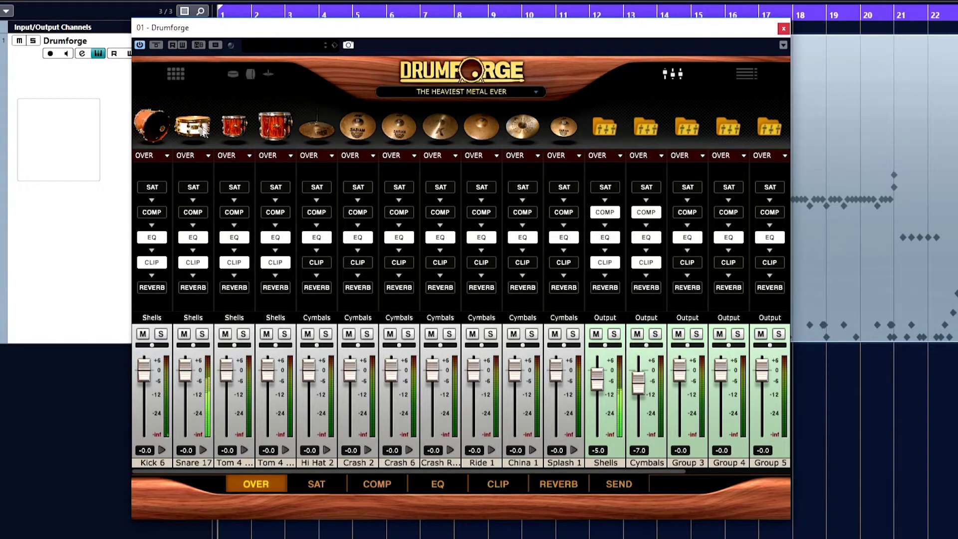
{"action": "left_click", "coordinate": [235, 125]}
{"action": "left_click", "coordinate": [276, 126]}
{"action": "left_click", "coordinate": [317, 129]}
{"action": "left_click", "coordinate": [355, 132]}
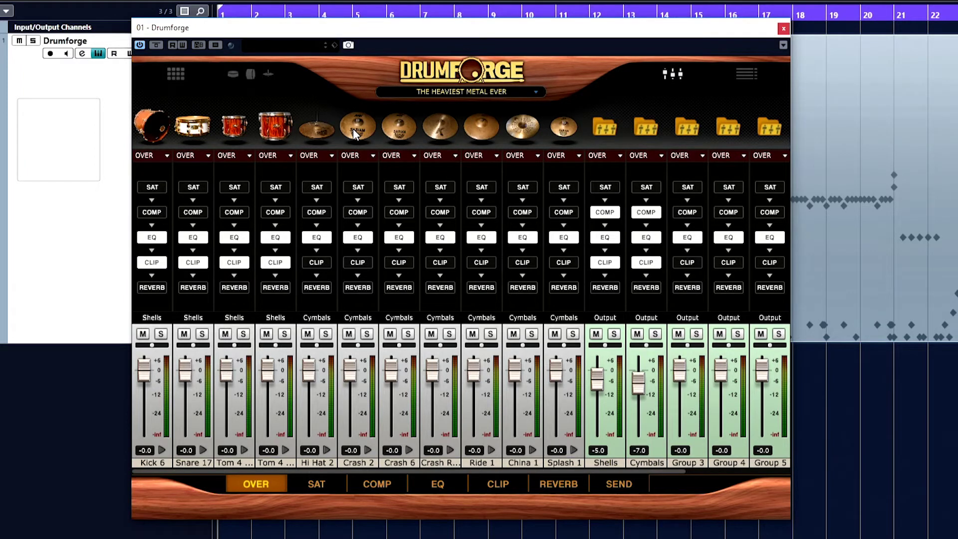
Examine the effect section and save/load options of the Kick 6 and Shells mixer channels.
{"action": "left_click", "coordinate": [166, 156]}
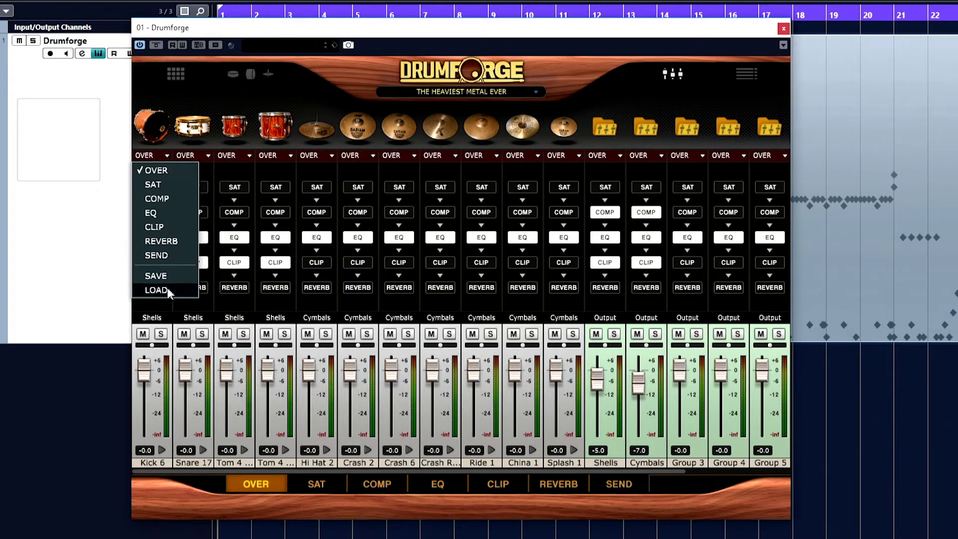
{"action": "left_click", "coordinate": [626, 102]}
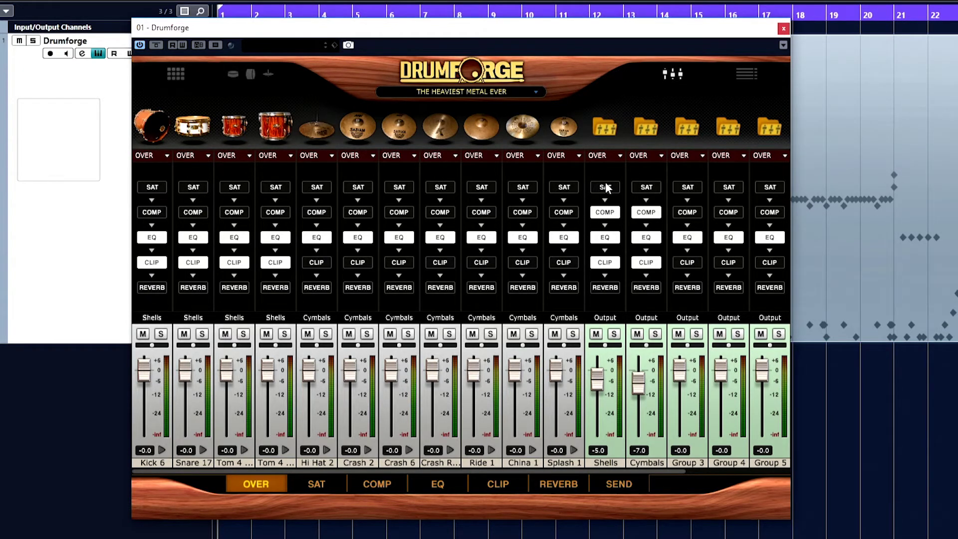
{"action": "left_click", "coordinate": [620, 155]}
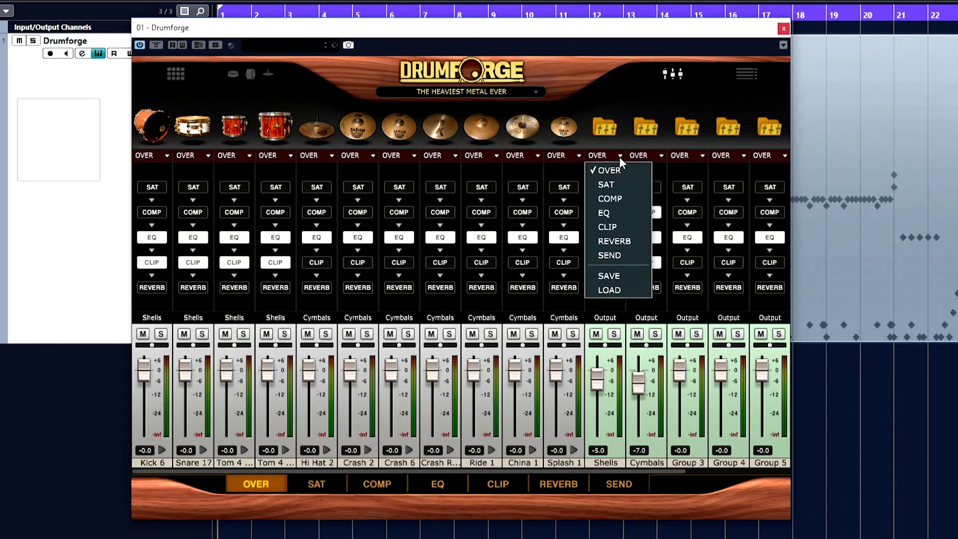
{"action": "left_click", "coordinate": [629, 277]}
{"action": "left_click", "coordinate": [741, 477]}
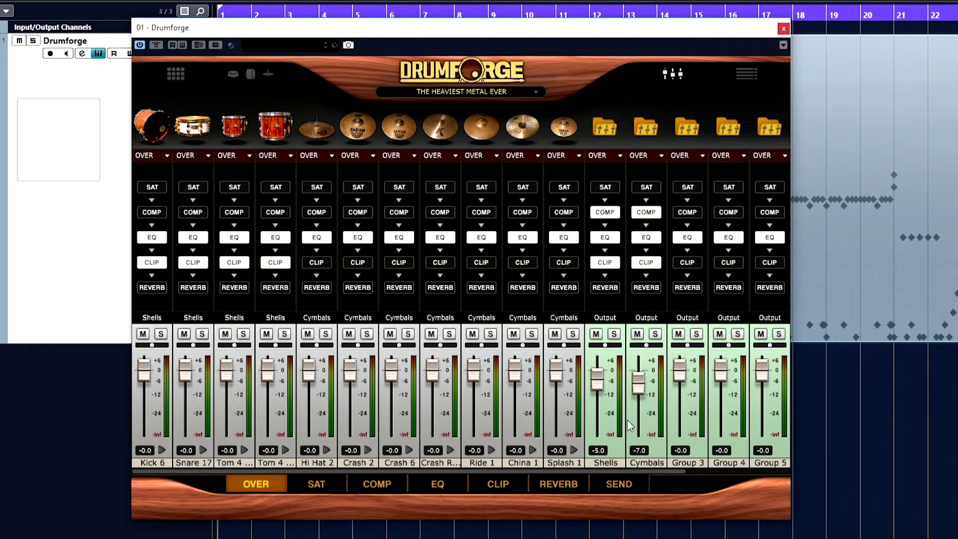
Rename the Kick 6 mixer channel as asdf.
{"action": "double_click", "coordinate": [606, 463]}
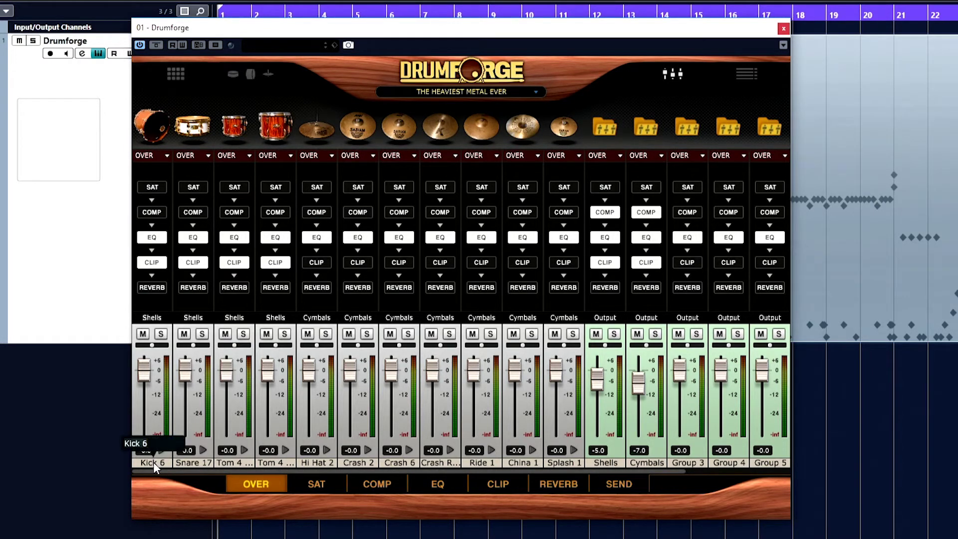
{"action": "key", "text": "Return"}
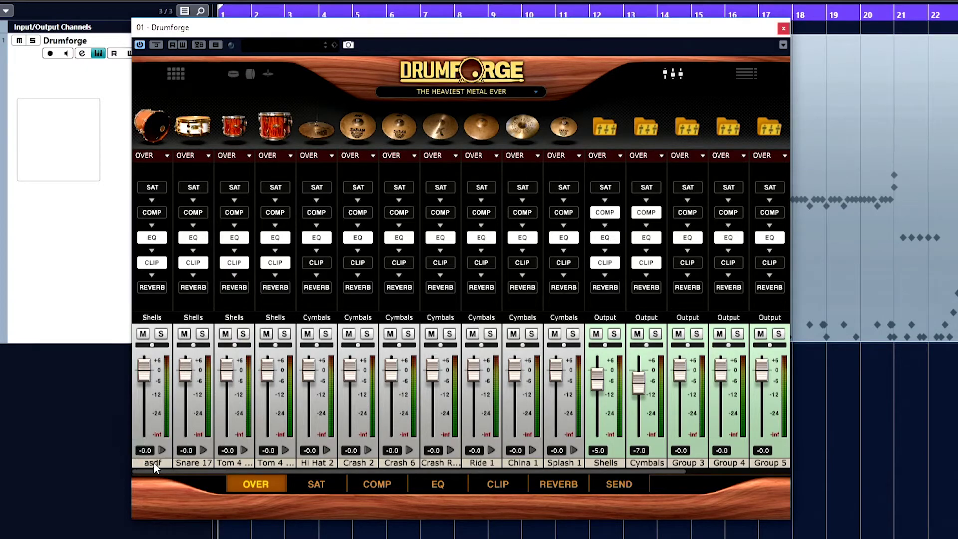
Expand the kick's microphone channels, rename the D6 channel as asdffasdf, and collapse them again.
{"action": "left_click", "coordinate": [162, 451]}
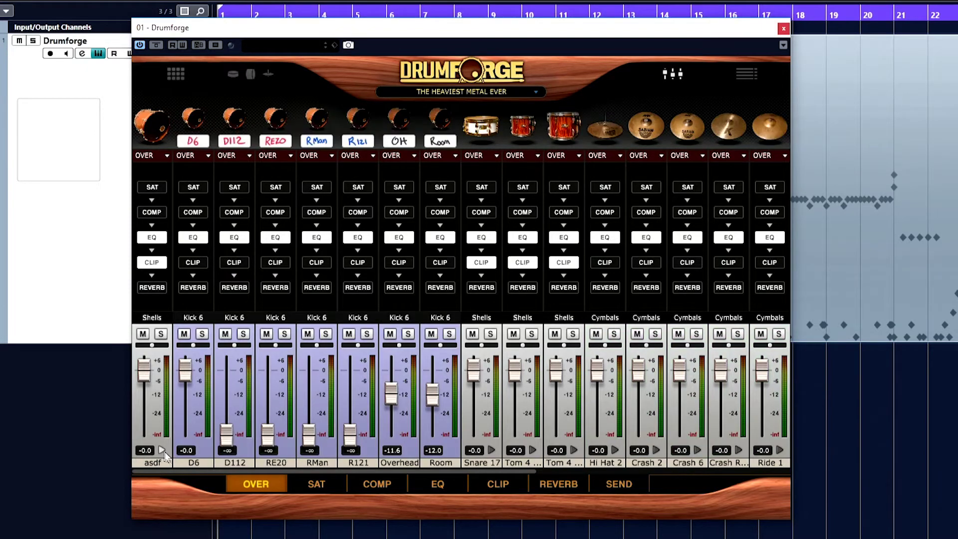
{"action": "double_click", "coordinate": [197, 466]}
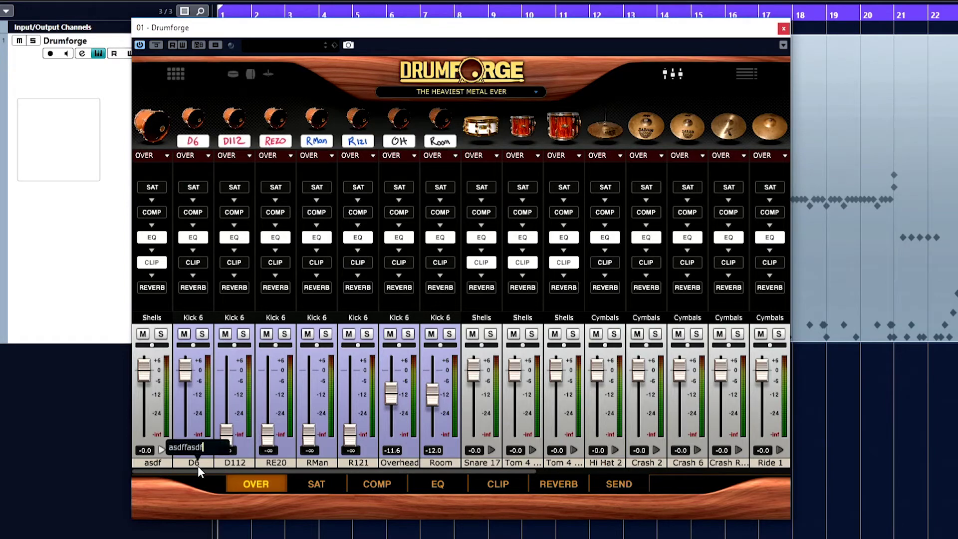
{"action": "key", "text": "Return"}
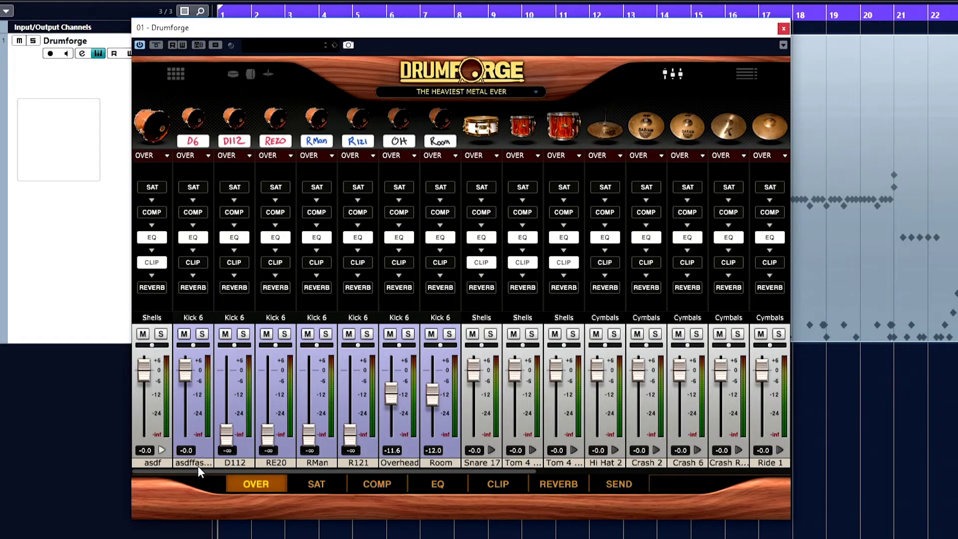
{"action": "left_click", "coordinate": [162, 450]}
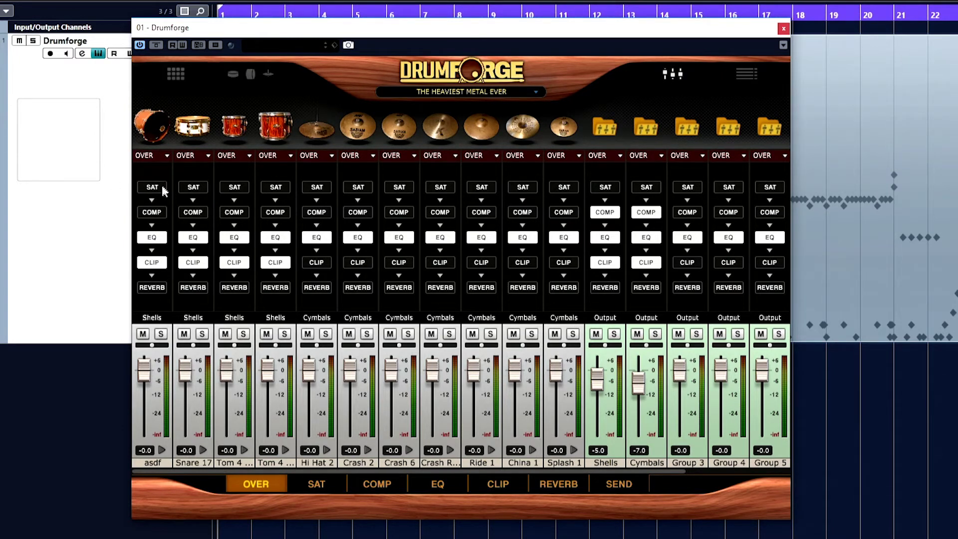
Inspect the EQ controls of the kick channel and return to its effects overview.
{"action": "left_click", "coordinate": [166, 241]}
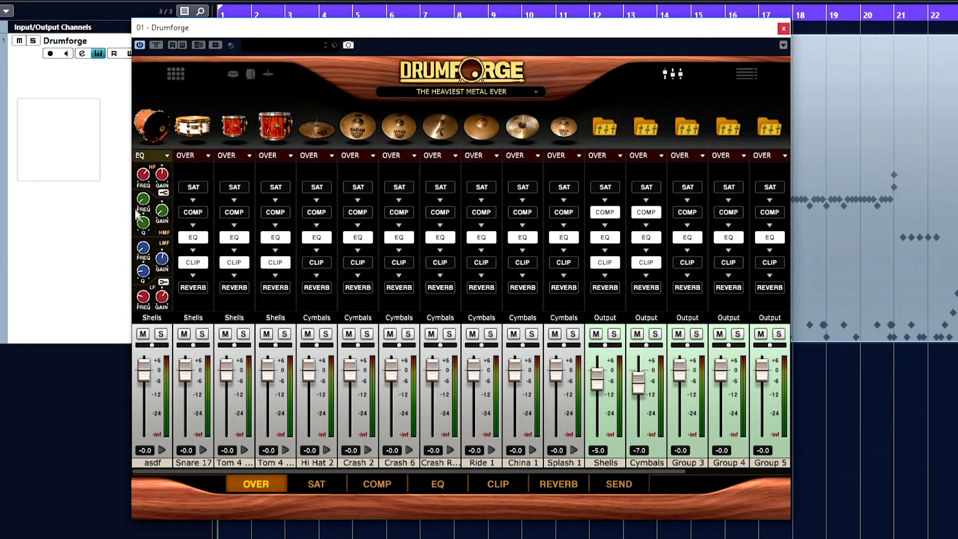
{"action": "left_click", "coordinate": [161, 234]}
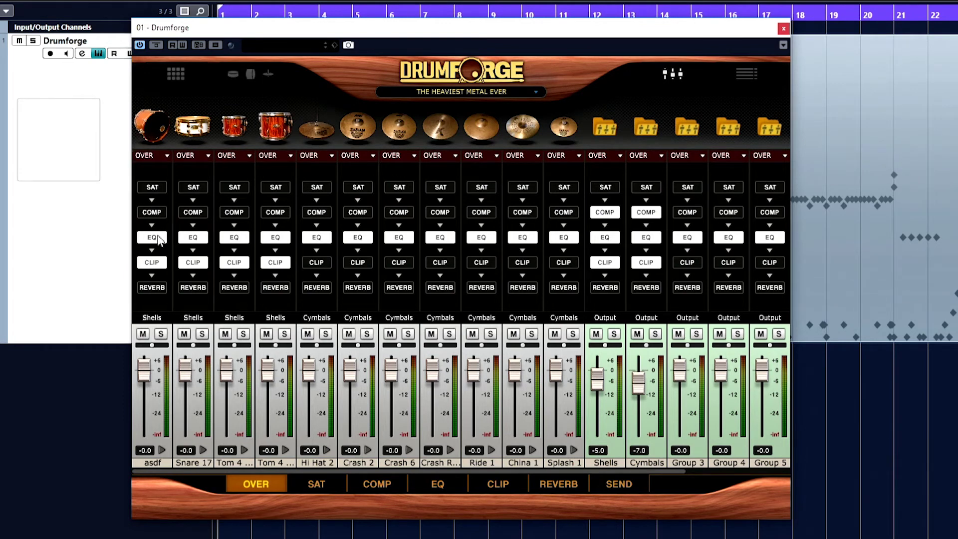
{"action": "left_click", "coordinate": [159, 239]}
{"action": "left_click", "coordinate": [159, 240]}
{"action": "double_click", "coordinate": [159, 239]}
{"action": "left_click", "coordinate": [159, 240]}
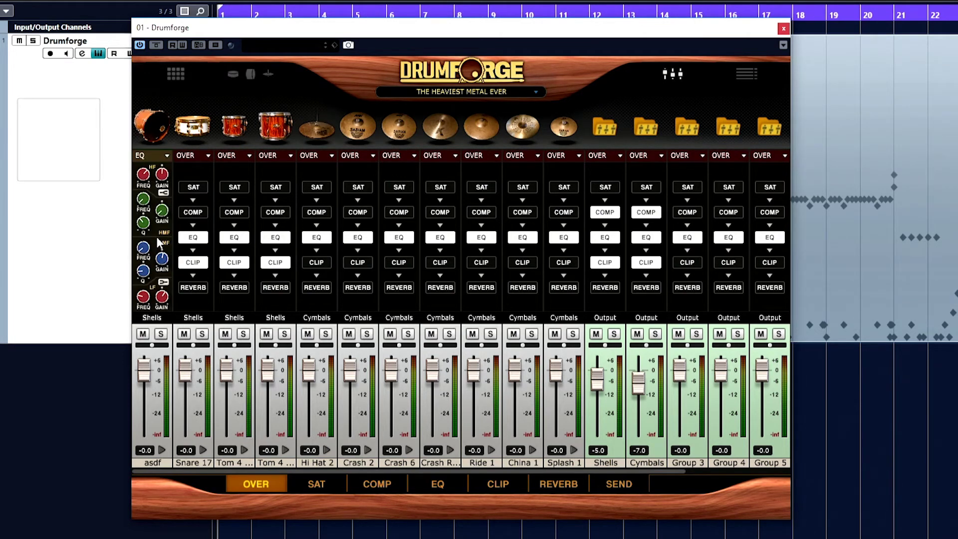
{"action": "left_click", "coordinate": [159, 243]}
Inspect the kick channel's clipper, reverb, saturation and compressor controls, returning to the effects overview after each.
{"action": "left_click", "coordinate": [154, 262]}
{"action": "left_click", "coordinate": [154, 262]}
{"action": "double_click", "coordinate": [155, 265]}
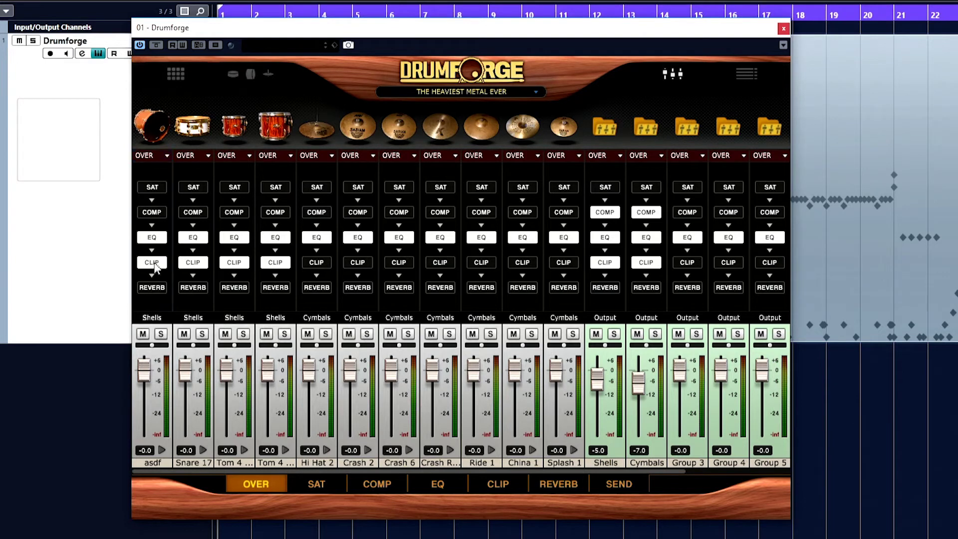
{"action": "left_click", "coordinate": [159, 286]}
{"action": "left_click", "coordinate": [159, 286]}
{"action": "left_click", "coordinate": [159, 286]}
{"action": "left_click", "coordinate": [158, 287]}
{"action": "left_click", "coordinate": [154, 188]}
{"action": "left_click", "coordinate": [154, 188]}
{"action": "left_click", "coordinate": [154, 212]}
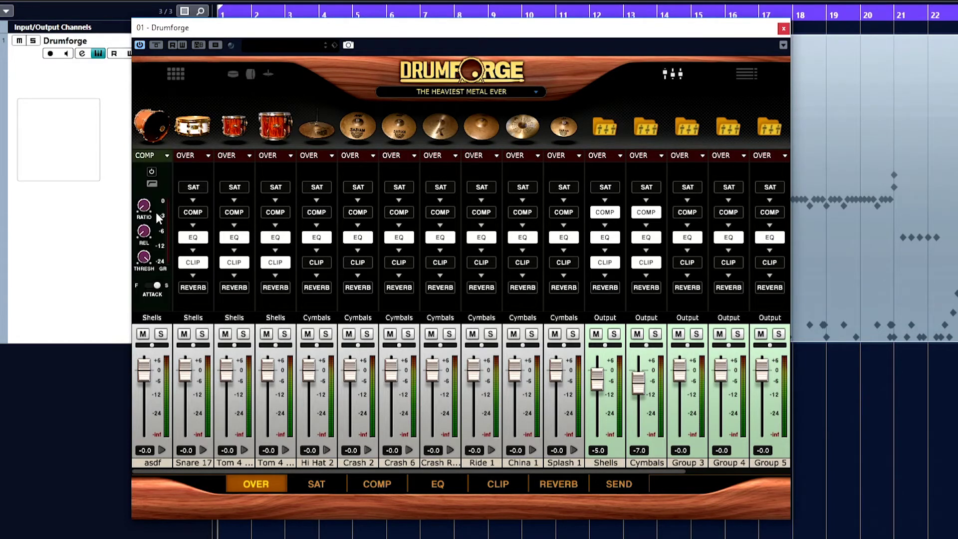
{"action": "left_click", "coordinate": [160, 205]}
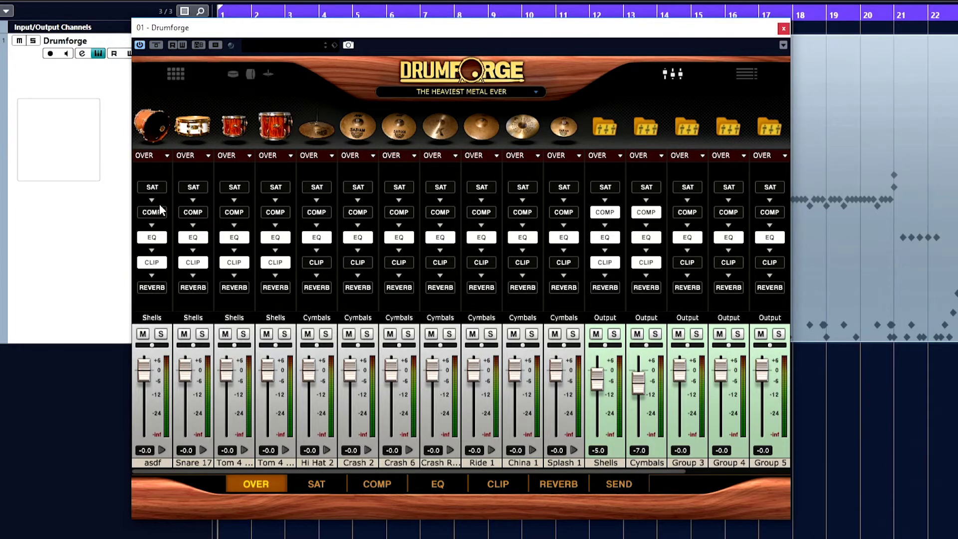
Open the kick channel's EQ, try direct value entry with -15, and return the briefly raised volume fader to 0.
{"action": "left_click", "coordinate": [163, 239]}
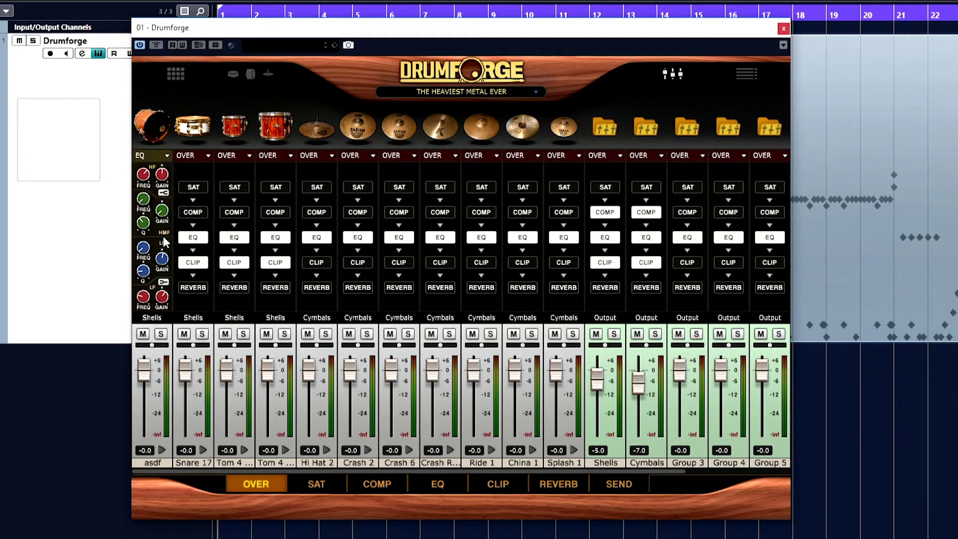
{"action": "mouse_move", "coordinate": [164, 213]}
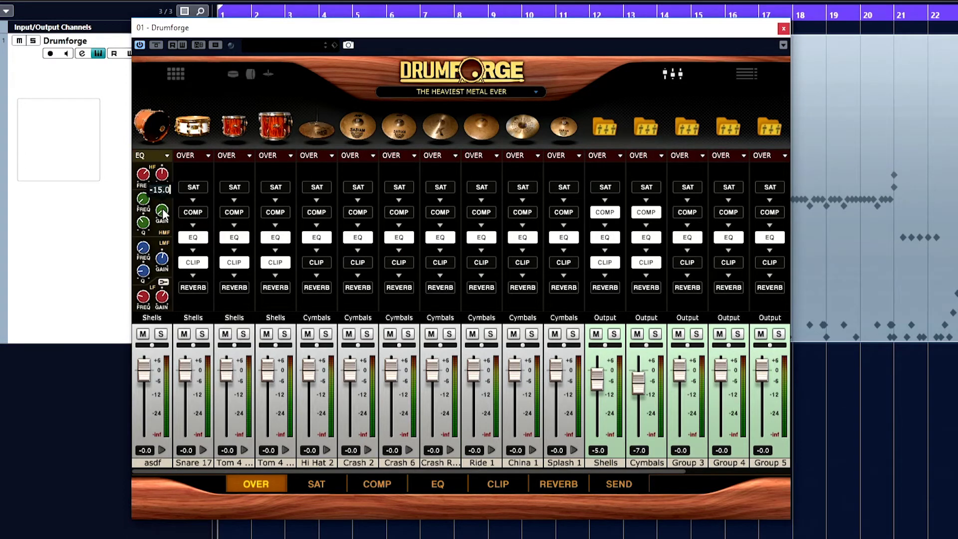
{"action": "left_click_drag", "start_coordinate": [148, 385], "coordinate": [150, 382]}
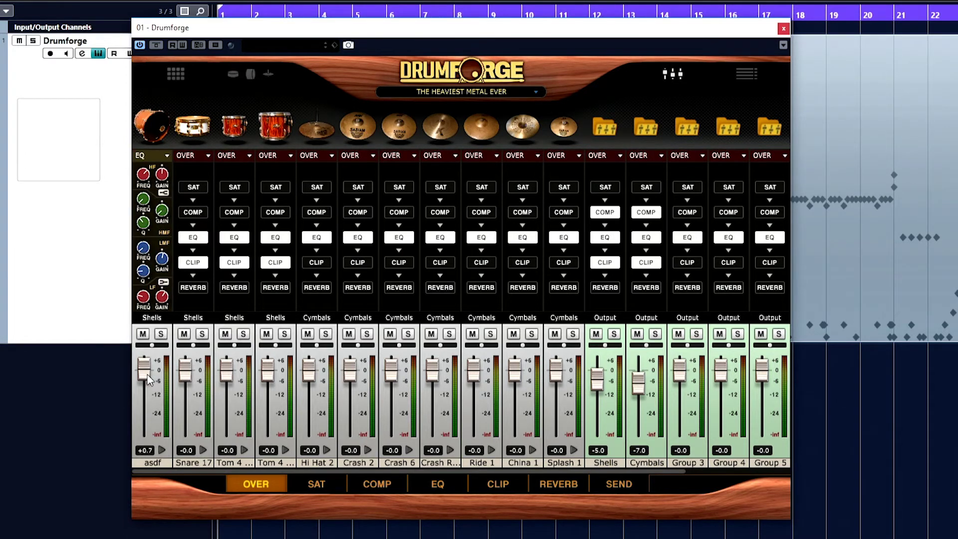
{"action": "double_click", "coordinate": [149, 381]}
{"action": "type", "text": "-15"}
{"action": "key", "text": "Return"}
{"action": "key", "text": "Return"}
Enable automation writing and, during playback, record changes to the kick EQ's HF frequency, HF gain and HMF gain.
{"action": "left_click", "coordinate": [184, 45]}
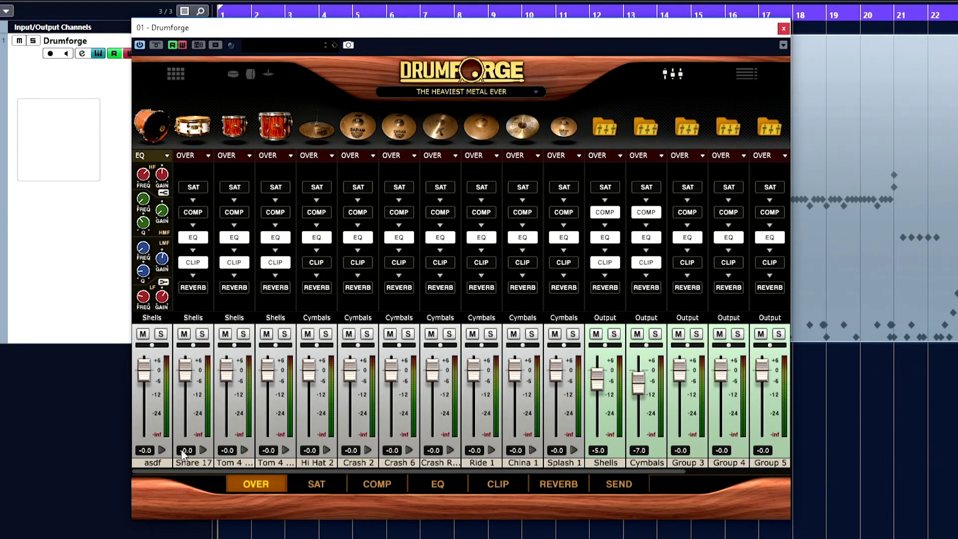
{"action": "key", "text": "space"}
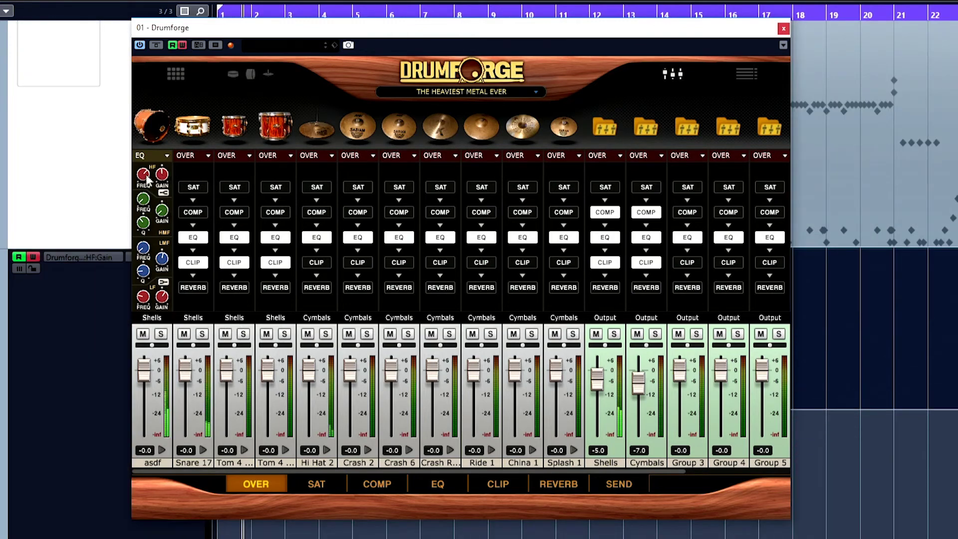
{"action": "mouse_move", "coordinate": [162, 212]}
{"action": "left_mouse_down"}
{"action": "mouse_move", "coordinate": [165, 240]}
{"action": "mouse_move", "coordinate": [162, 203]}
{"action": "left_mouse_up"}
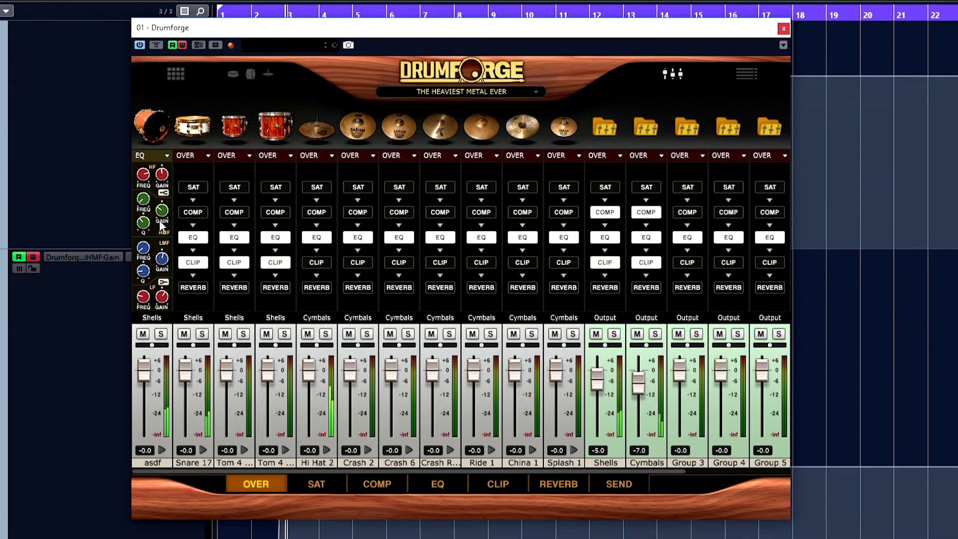
{"action": "left_click", "coordinate": [158, 227]}
Record automation of the kick compressor's enable, ratio, release and threshold controls, and end automation writing from the effects overview.
{"action": "left_click", "coordinate": [157, 213]}
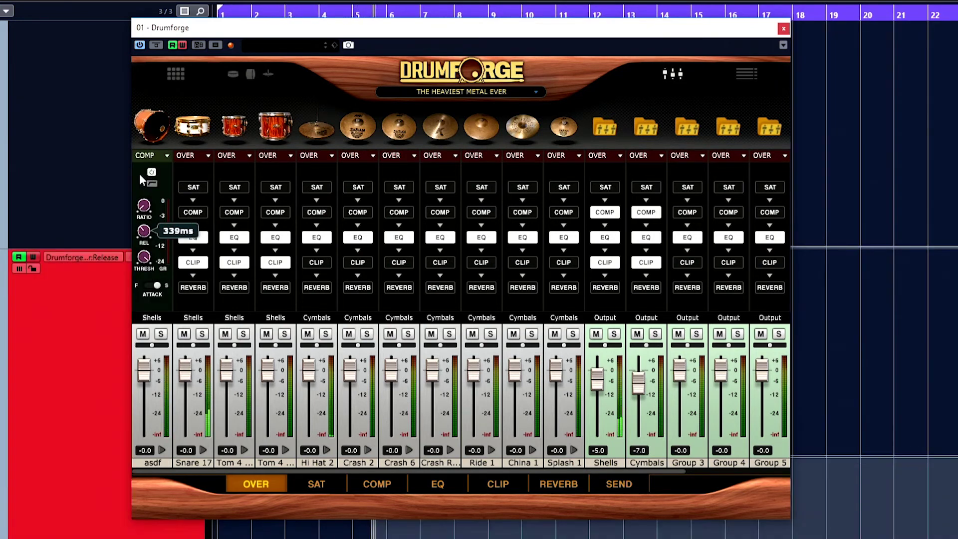
{"action": "left_click_drag", "start_coordinate": [145, 255], "coordinate": [145, 245]}
{"action": "left_click", "coordinate": [151, 173]}
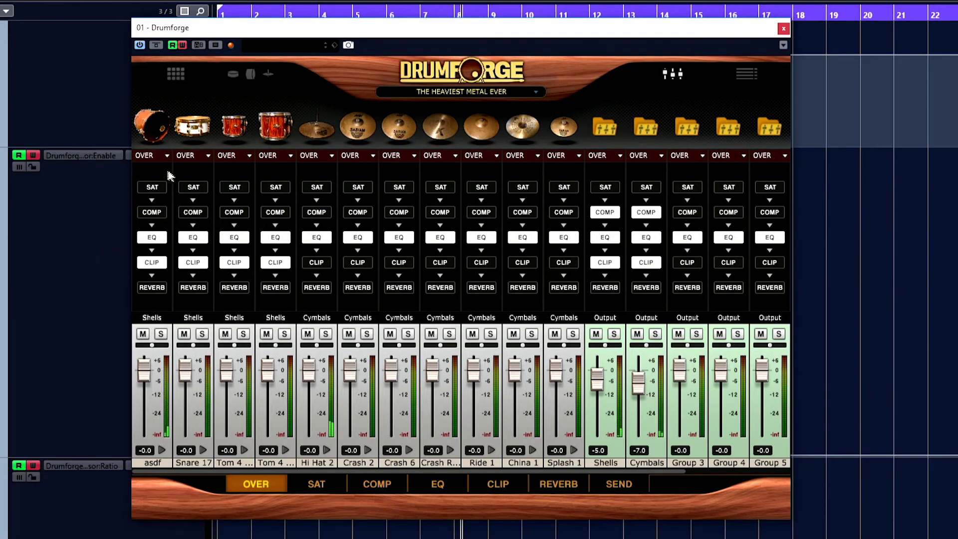
{"action": "left_click", "coordinate": [181, 45]}
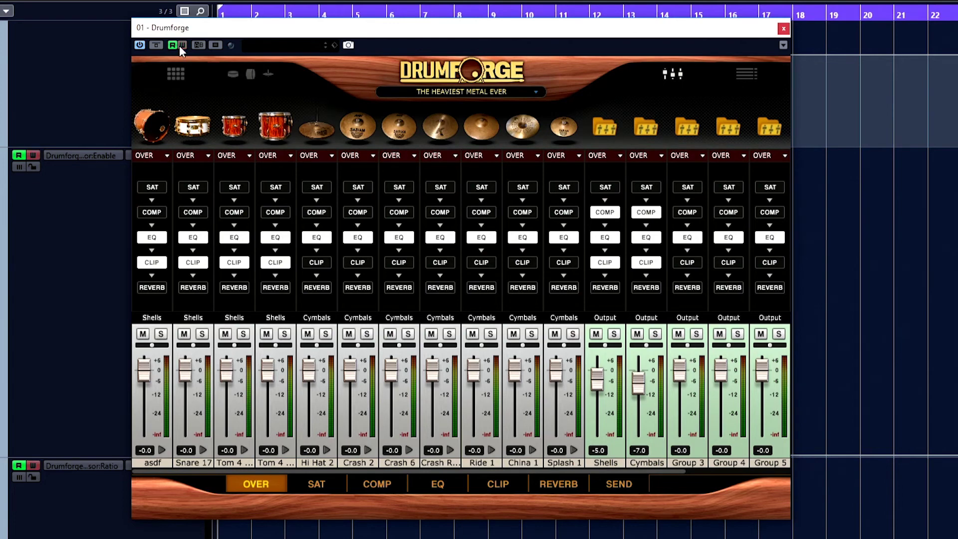
Shrink the track heights to examine all the recorded automation lanes, and shift the plugin window to uncover their values.
{"action": "key", "text": "shift+g"}
{"action": "key", "text": "shift+g"}
{"action": "key", "text": "shift+g"}
{"action": "key", "text": "shift+g"}
{"action": "key", "text": "shift+g"}
{"action": "key", "text": "shift+g"}
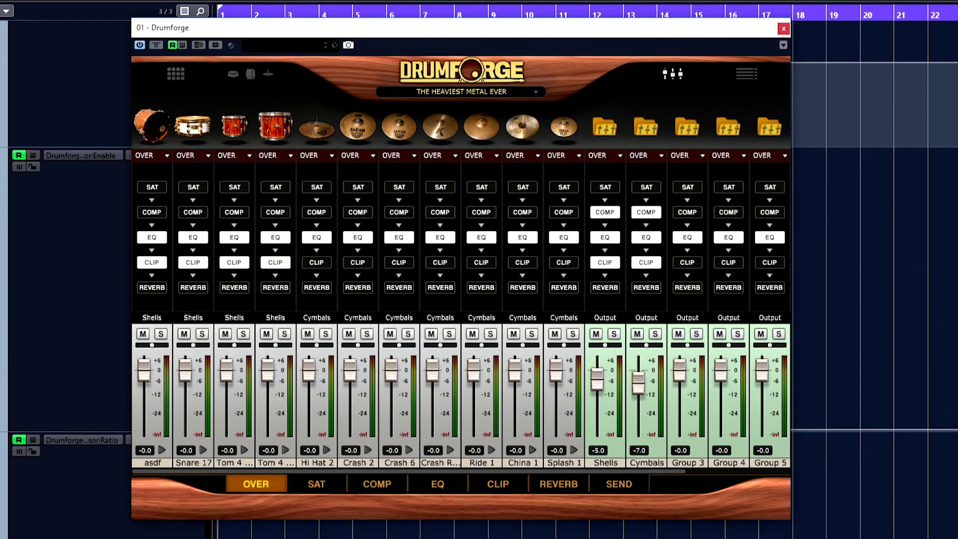
{"action": "key", "text": "shift+h"}
{"action": "key", "text": "shift+g"}
{"action": "key", "text": "shift+g"}
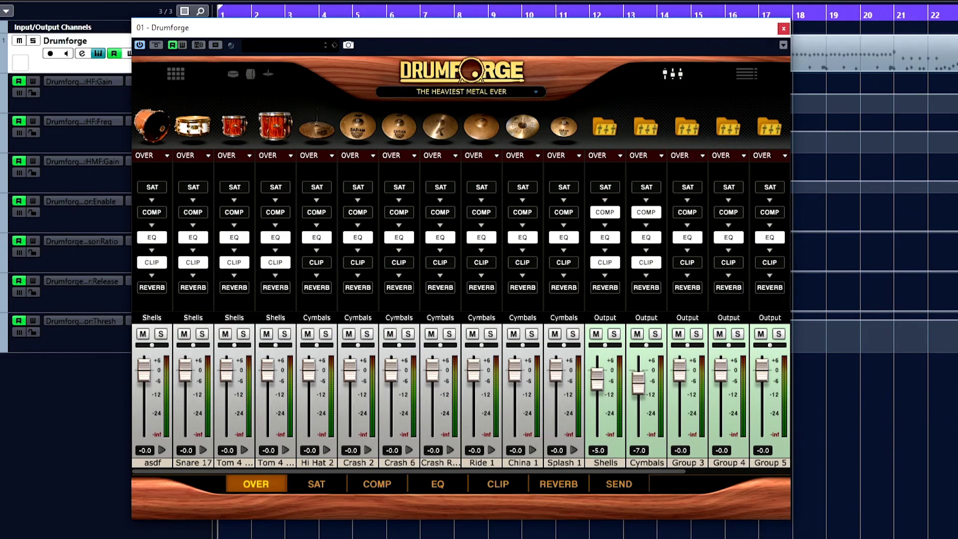
{"action": "mouse_move", "coordinate": [472, 32]}
{"action": "left_mouse_down"}
{"action": "mouse_move", "coordinate": [957, 107]}
{"action": "mouse_move", "coordinate": [446, 3]}
{"action": "mouse_move", "coordinate": [488, 43]}
{"action": "left_mouse_up"}
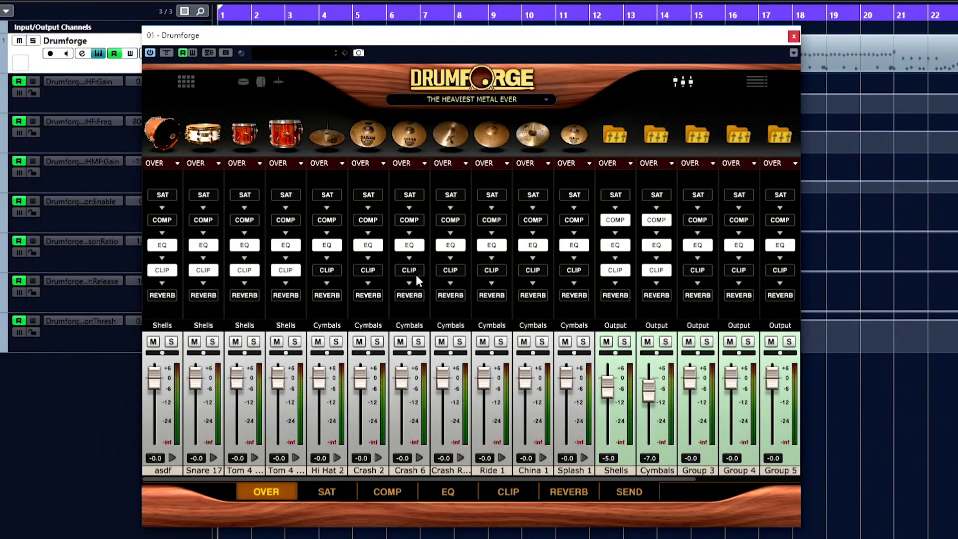
Browse across the mixer channels, review the mousewheel options for faders and knobs in the plugin settings, and close the settings.
{"action": "scroll", "coordinate": [418, 279], "scroll_direction": "down", "scroll_amount": 3}
{"action": "scroll", "coordinate": [418, 279], "scroll_direction": "up", "scroll_amount": 3}
{"action": "scroll", "coordinate": [417, 279], "scroll_direction": "down", "scroll_amount": 3}
{"action": "scroll", "coordinate": [417, 280], "scroll_direction": "up", "scroll_amount": 3}
{"action": "scroll", "coordinate": [417, 281], "scroll_direction": "down", "scroll_amount": 3}
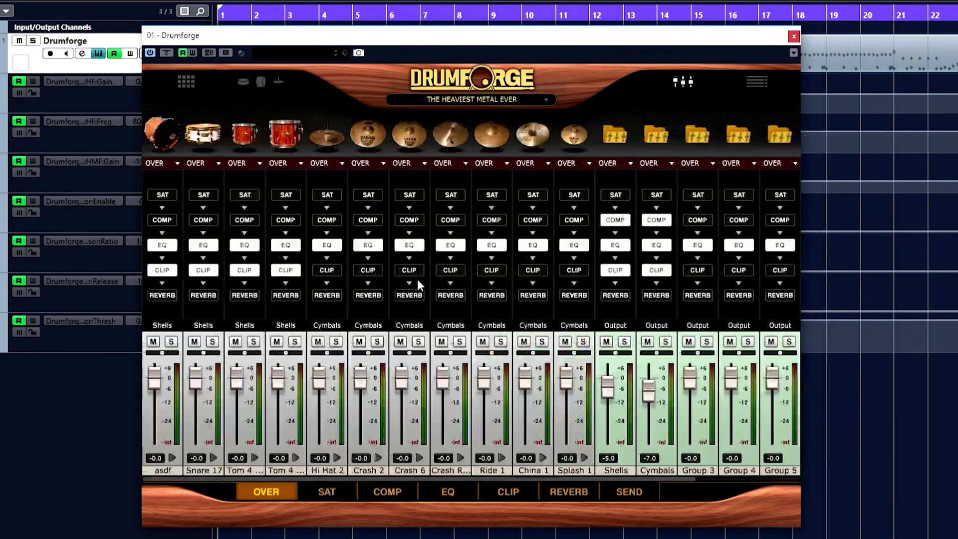
{"action": "left_click", "coordinate": [488, 78]}
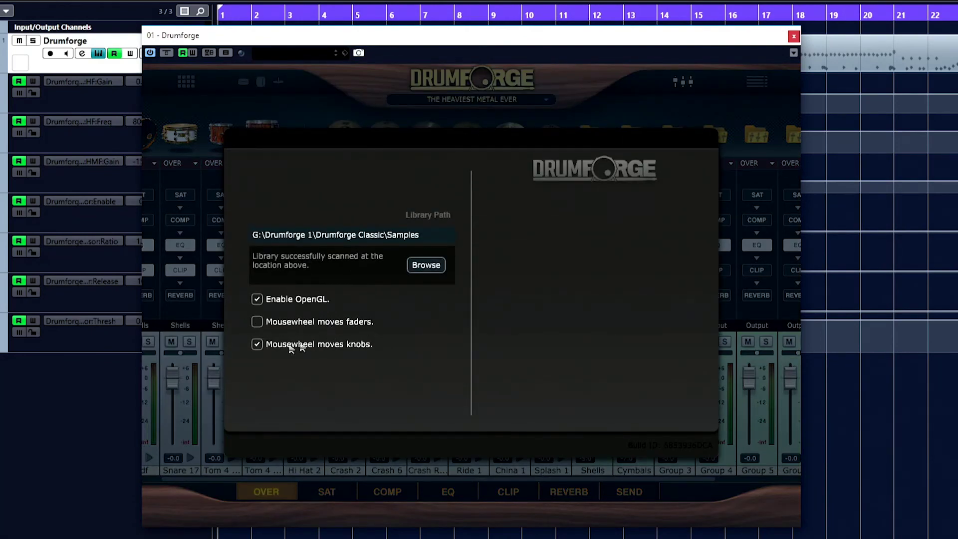
{"action": "left_click", "coordinate": [705, 106]}
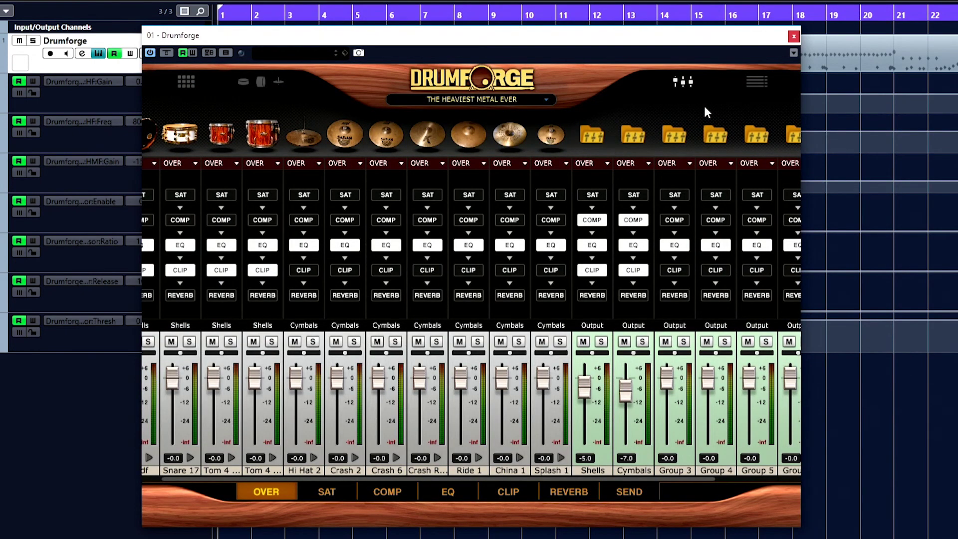